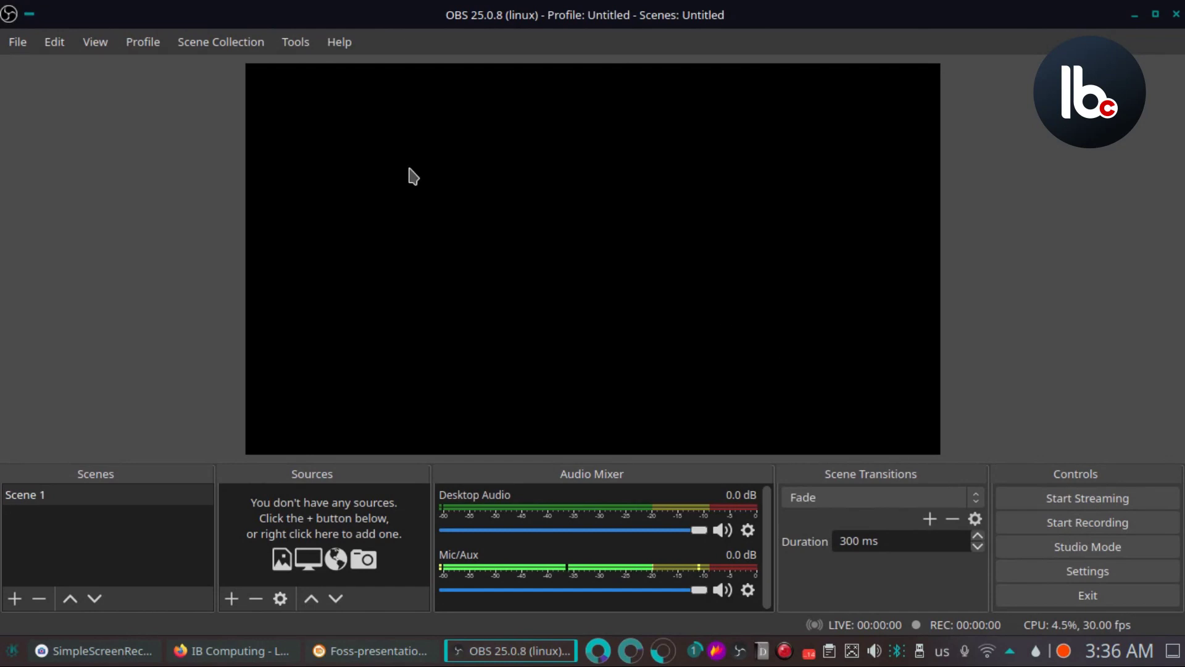
- Check the Stream settings, then close Settings without saving changes
left_click(20, 43)
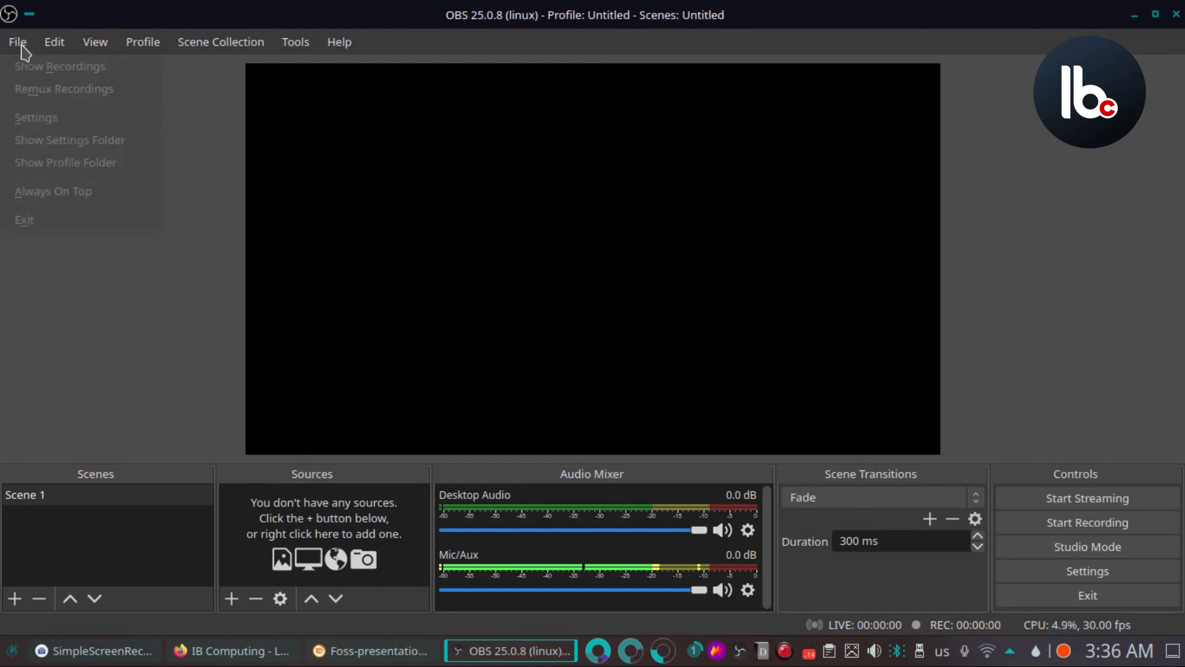
left_click(36, 123)
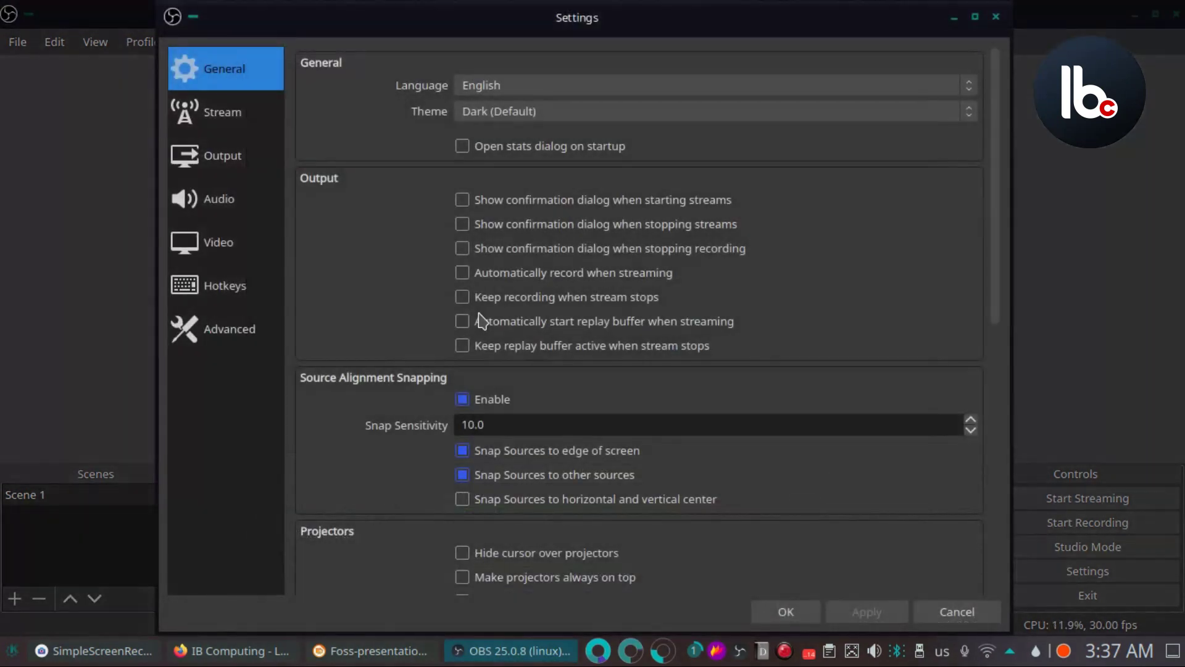
left_click(233, 119)
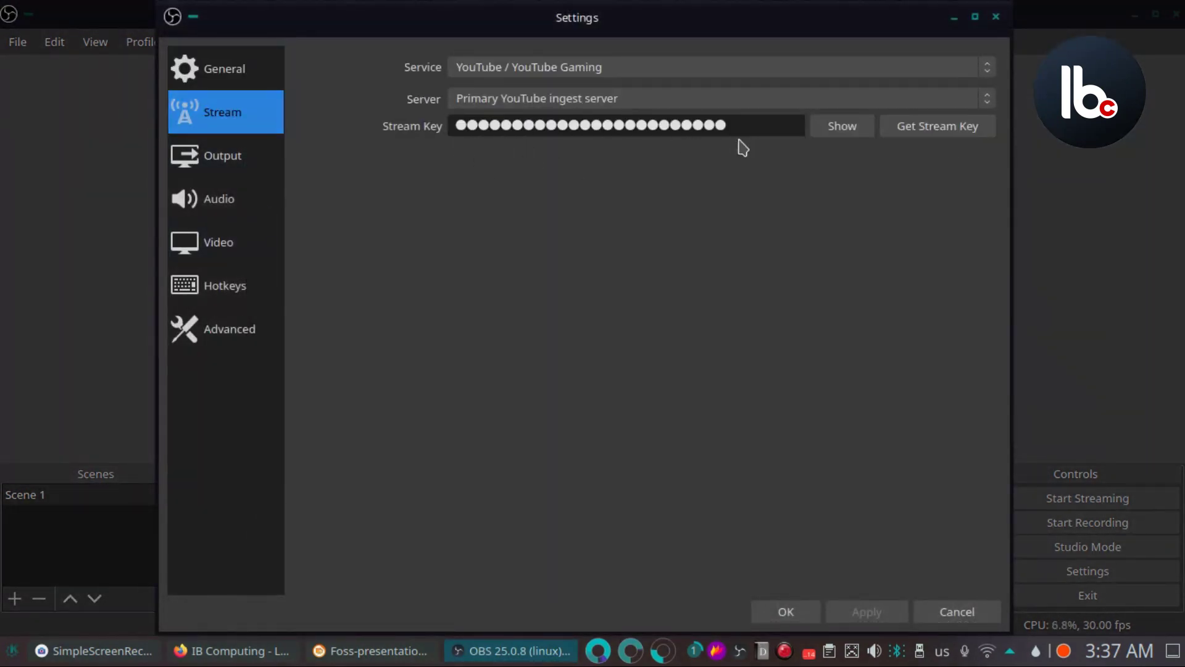
left_click(938, 619)
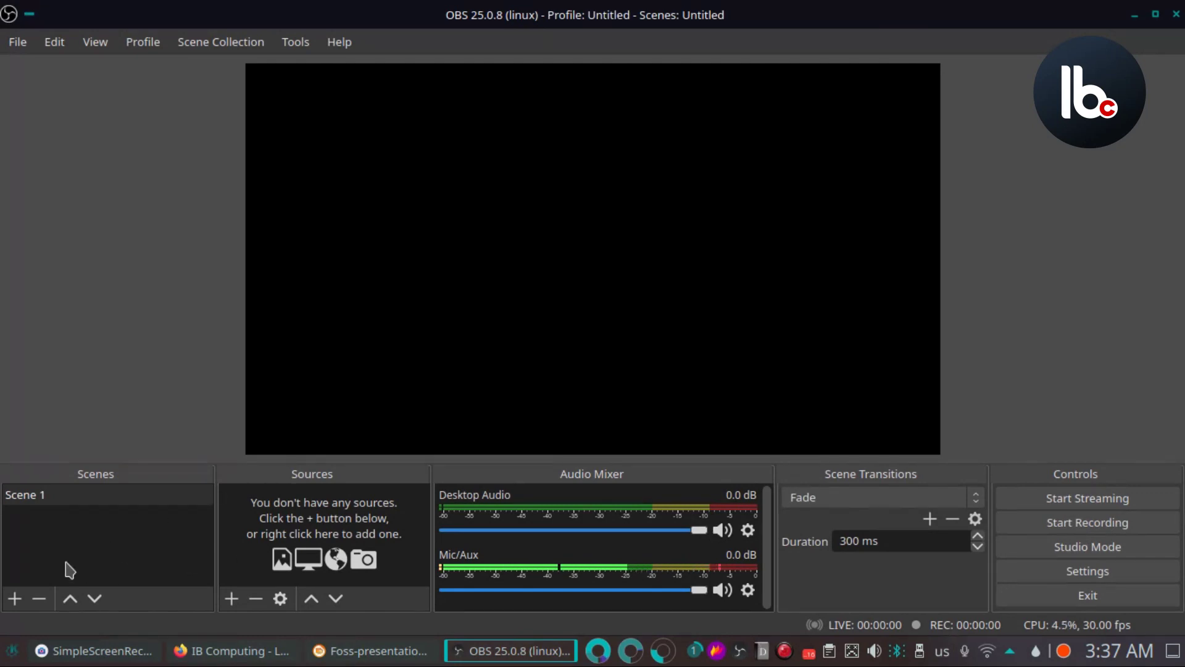
- Create a new Image source in Scene 1
left_click(26, 498)
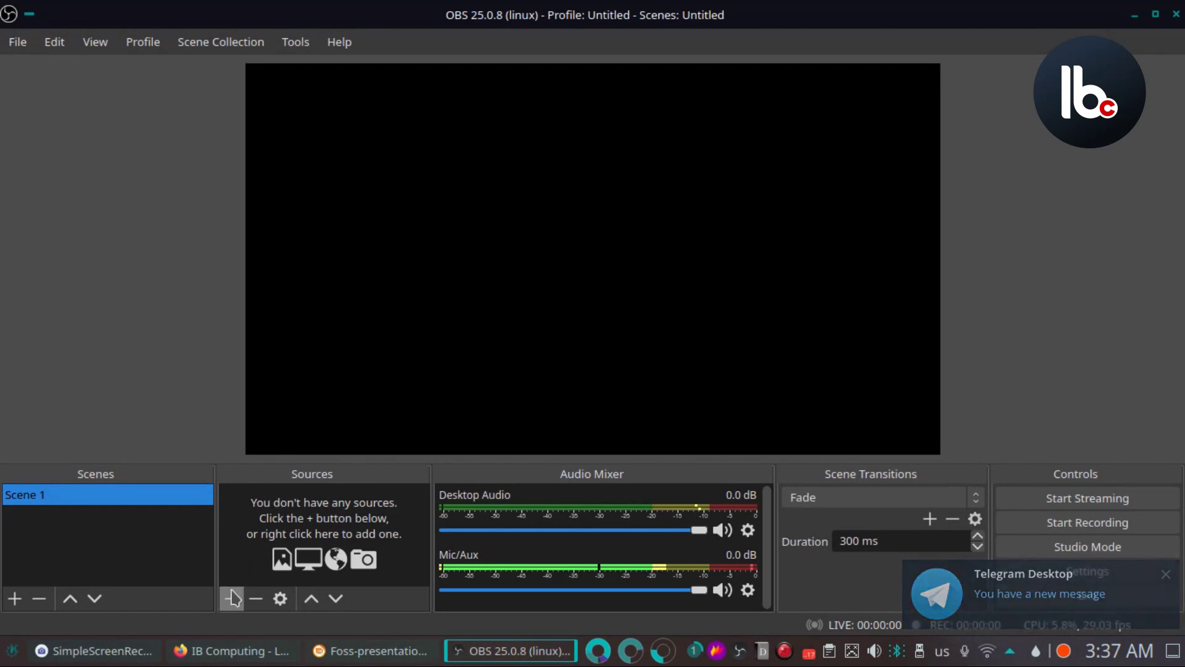
left_click(232, 598)
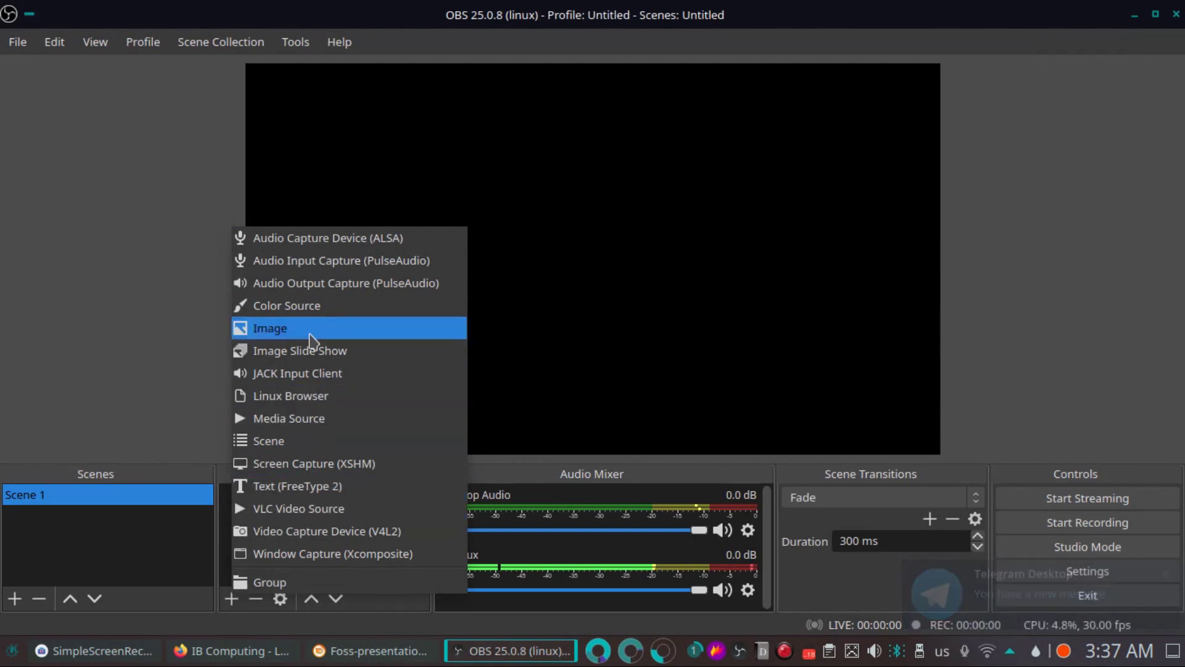
left_click(290, 333)
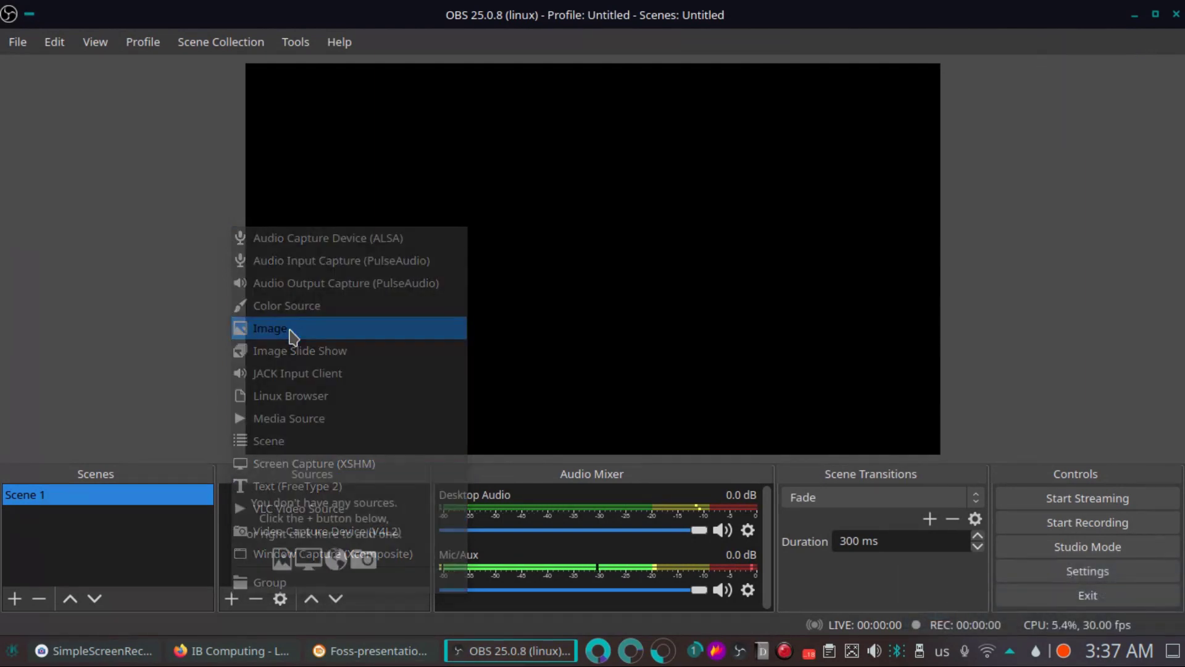
left_click(613, 413)
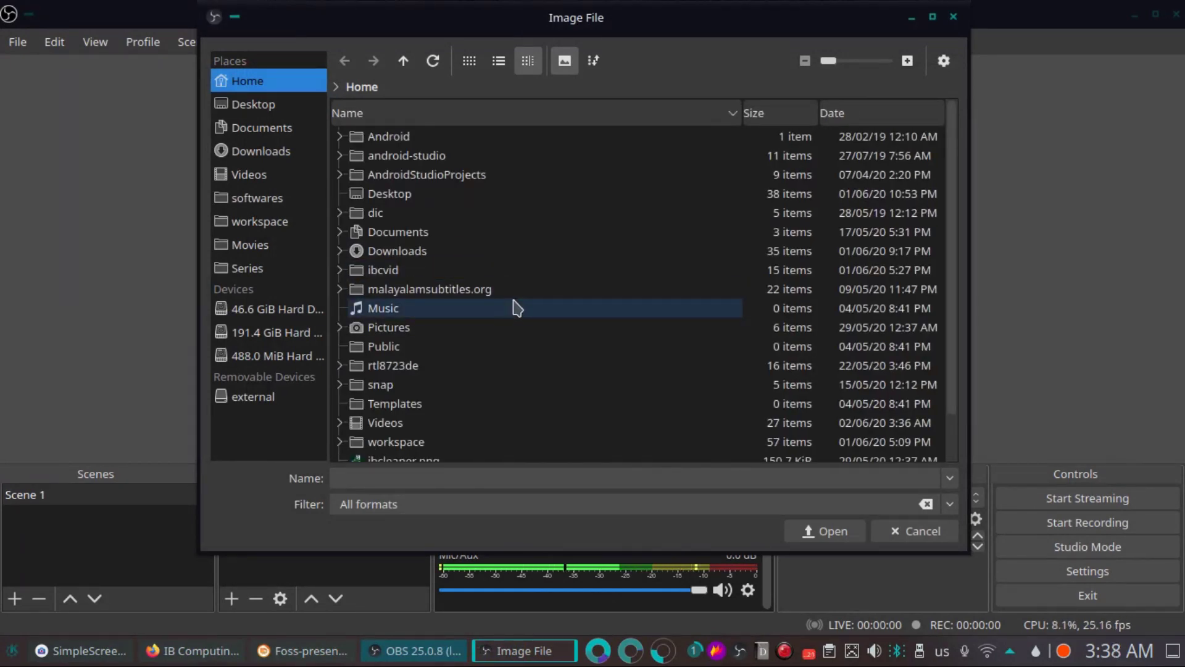
- Load yt banner 2.png from the Desktop and resize it to fill the canvas
scroll(517, 308, "down", 1)
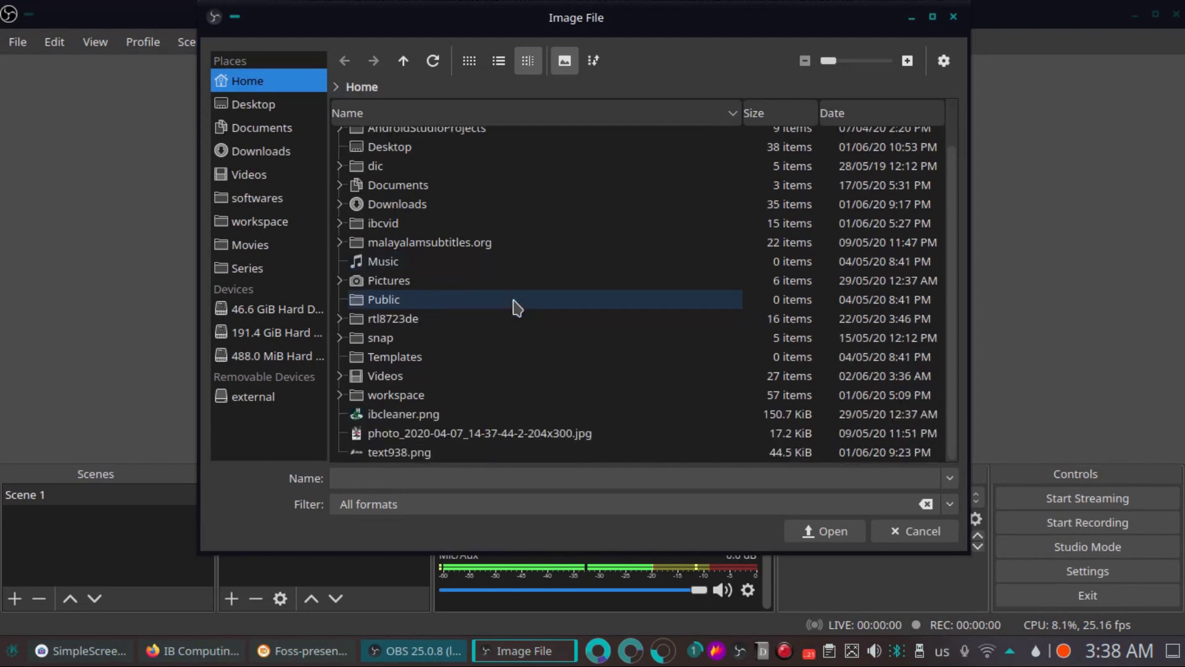
scroll(515, 307, "up", 1)
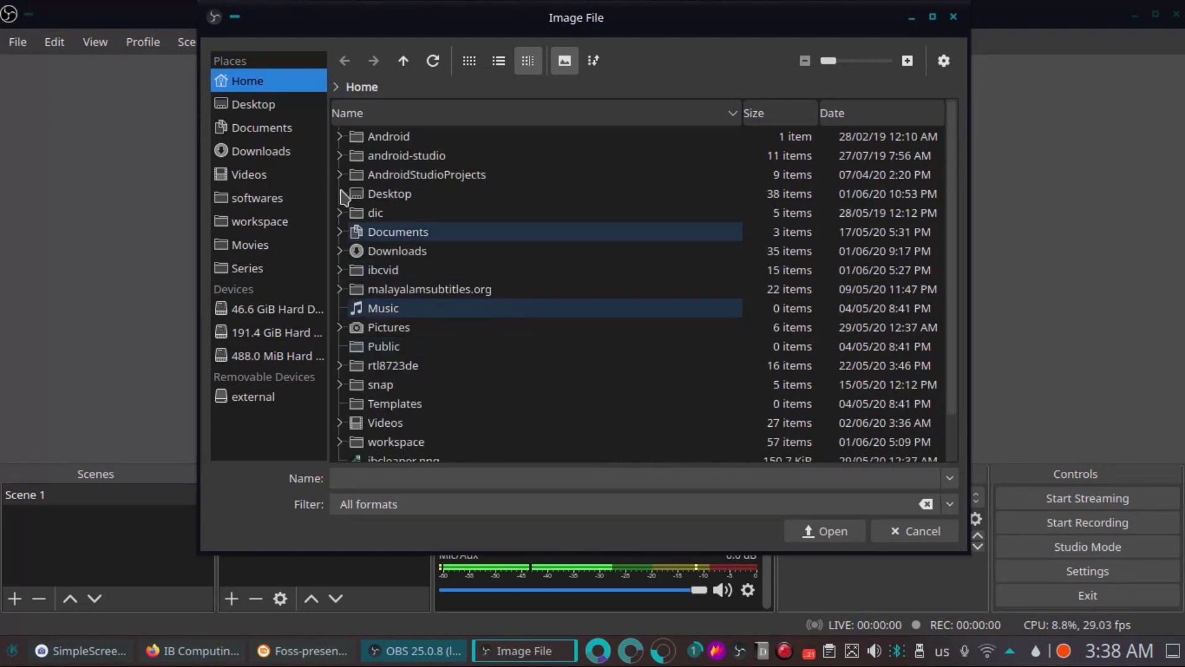
left_click(272, 106)
scroll(480, 260, "down", 2)
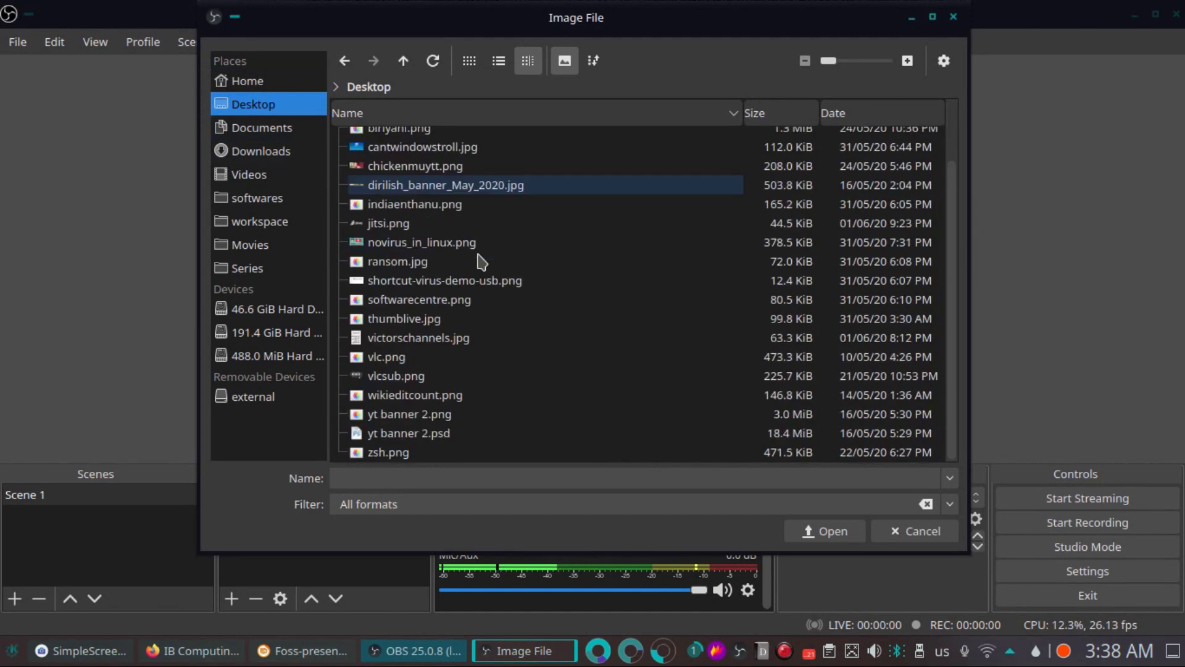
left_click(398, 437)
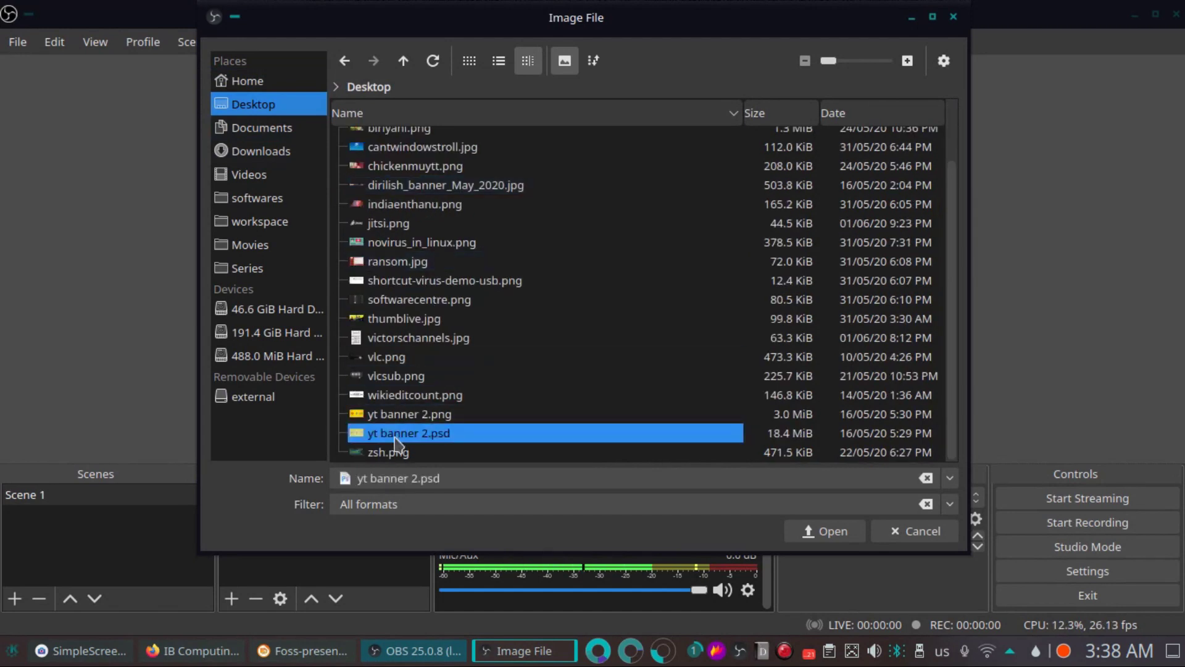
left_click(396, 419)
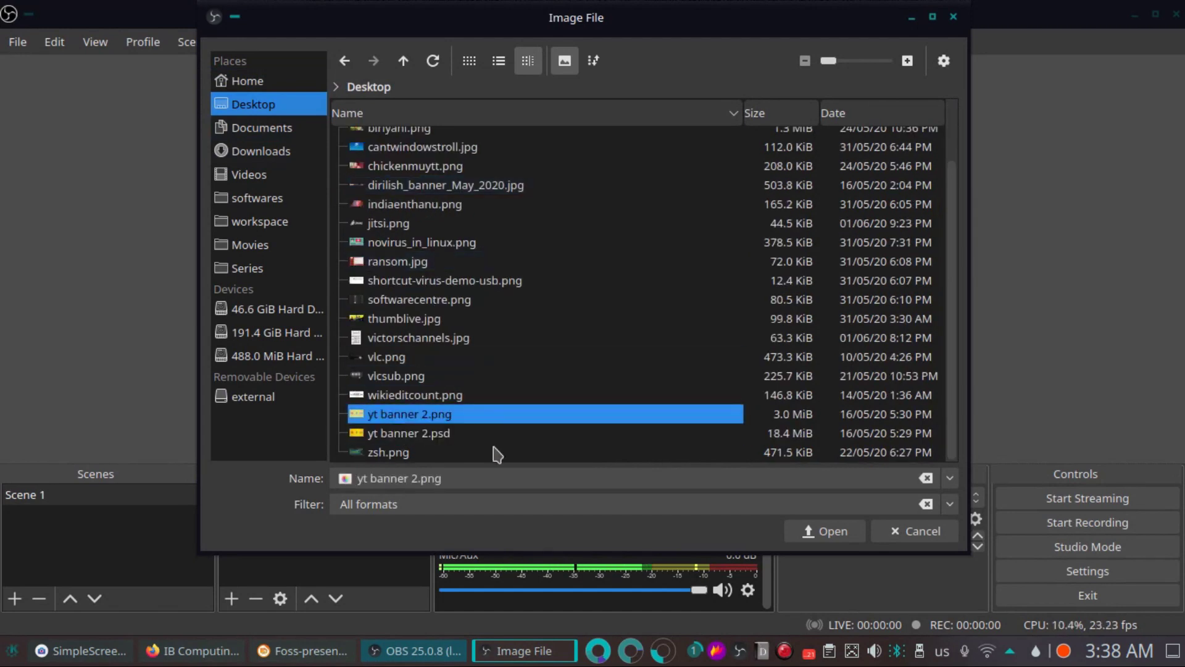
left_click(816, 533)
left_click(769, 528)
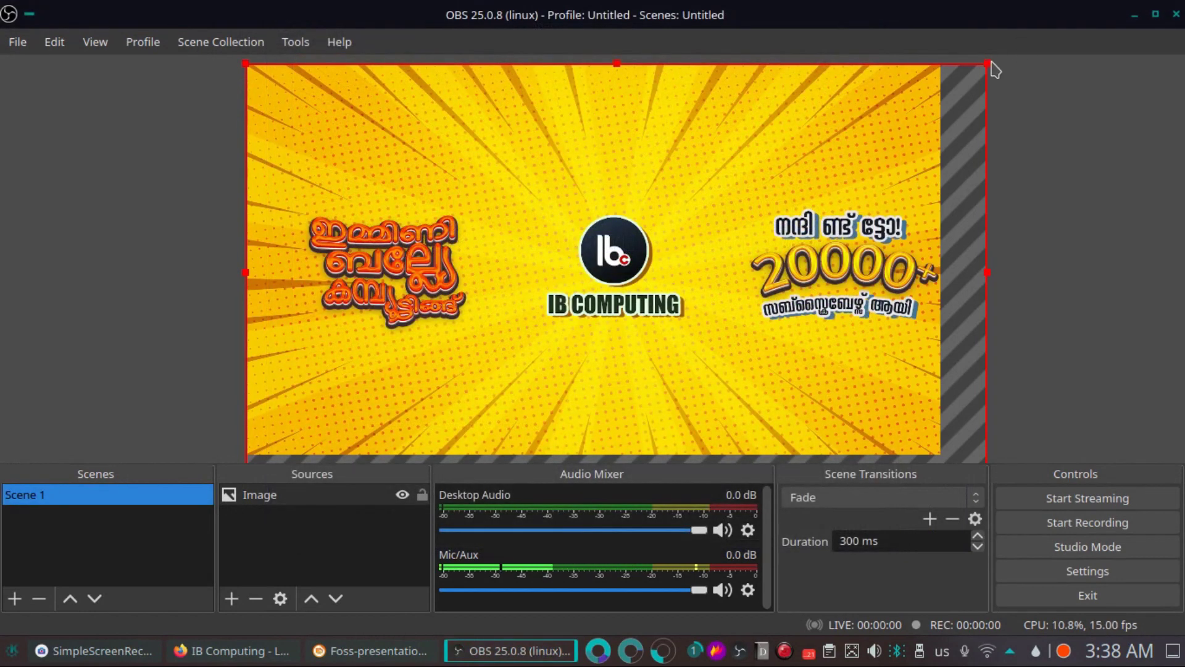
left_click_drag(991, 59, 941, 90)
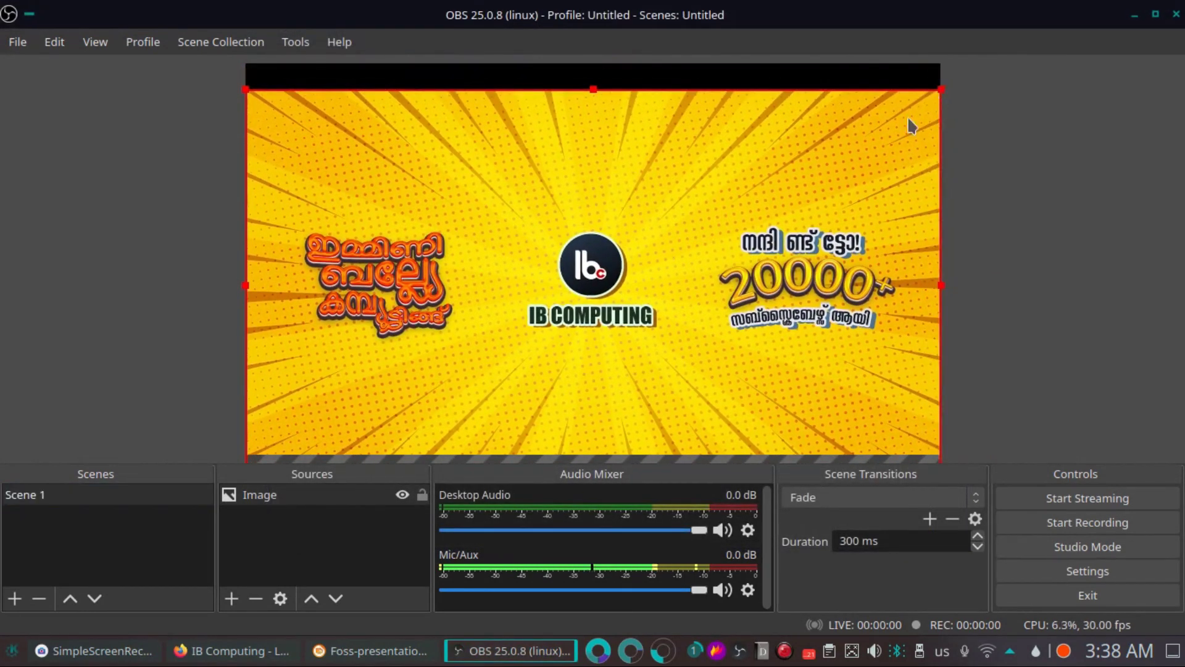
key("ctrl+f")
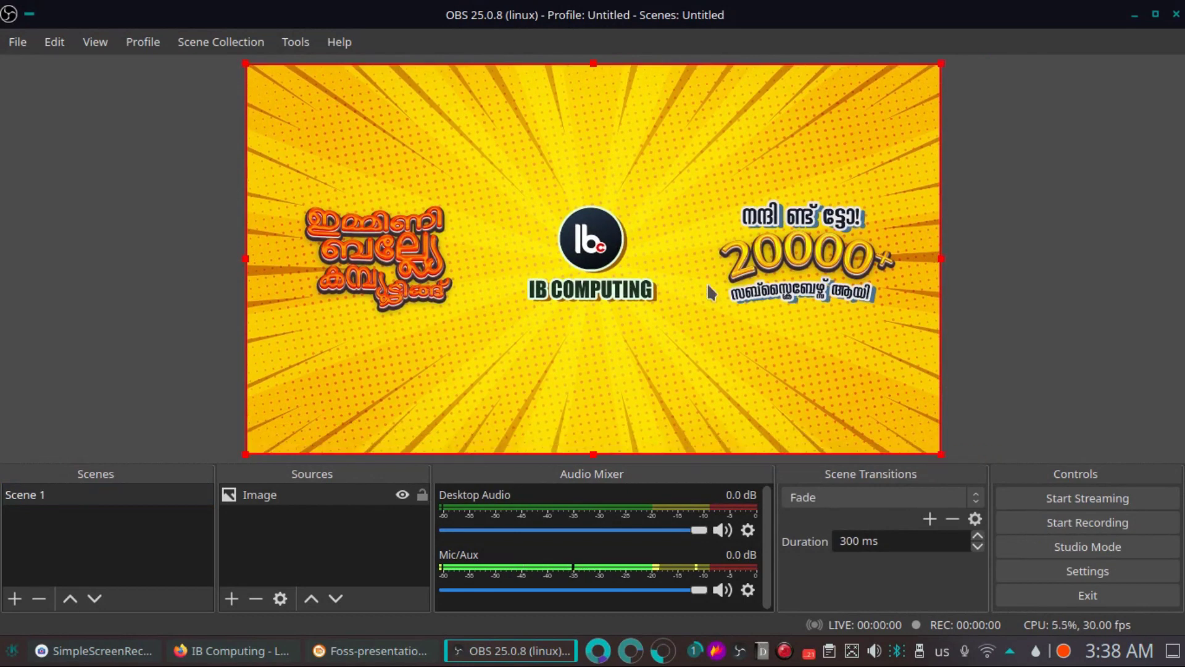
- Add a Video Capture Device webcam source to the scene
left_click(231, 598)
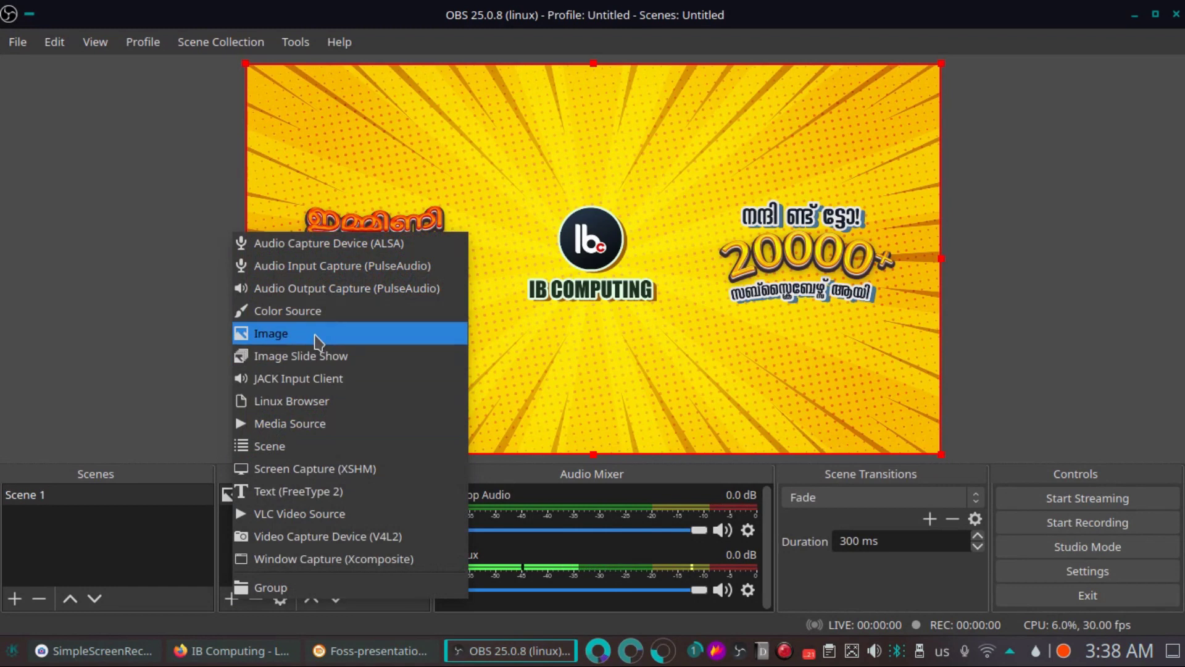
left_click(278, 334)
left_click(238, 599)
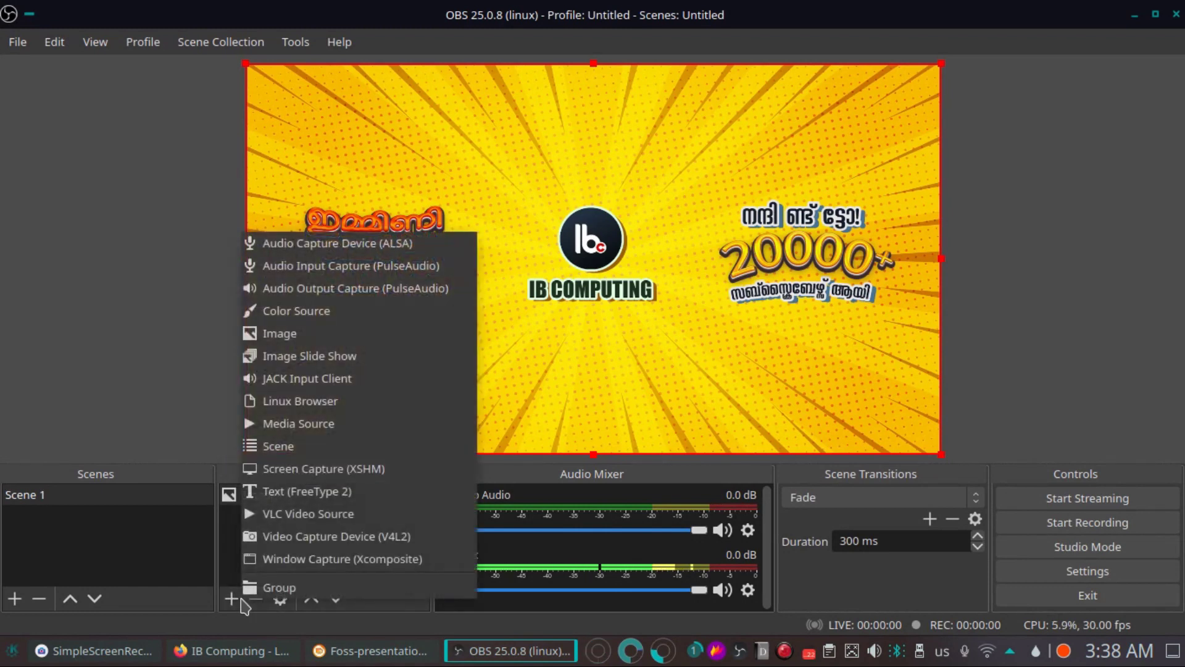
left_click(320, 535)
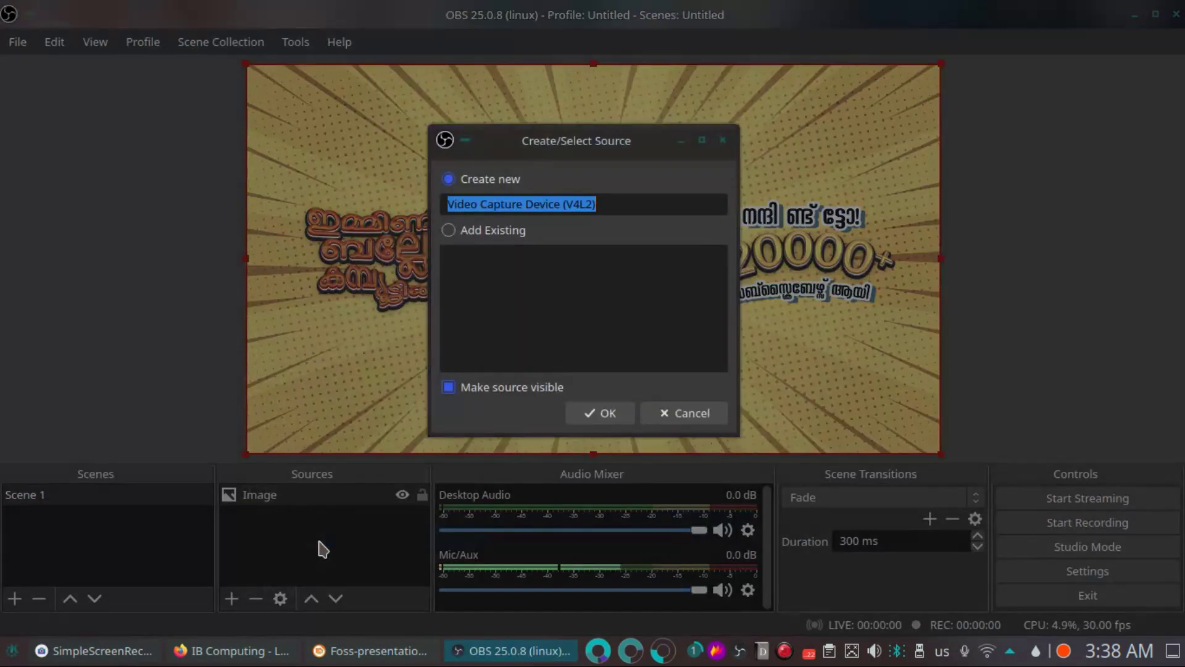
left_click(600, 413)
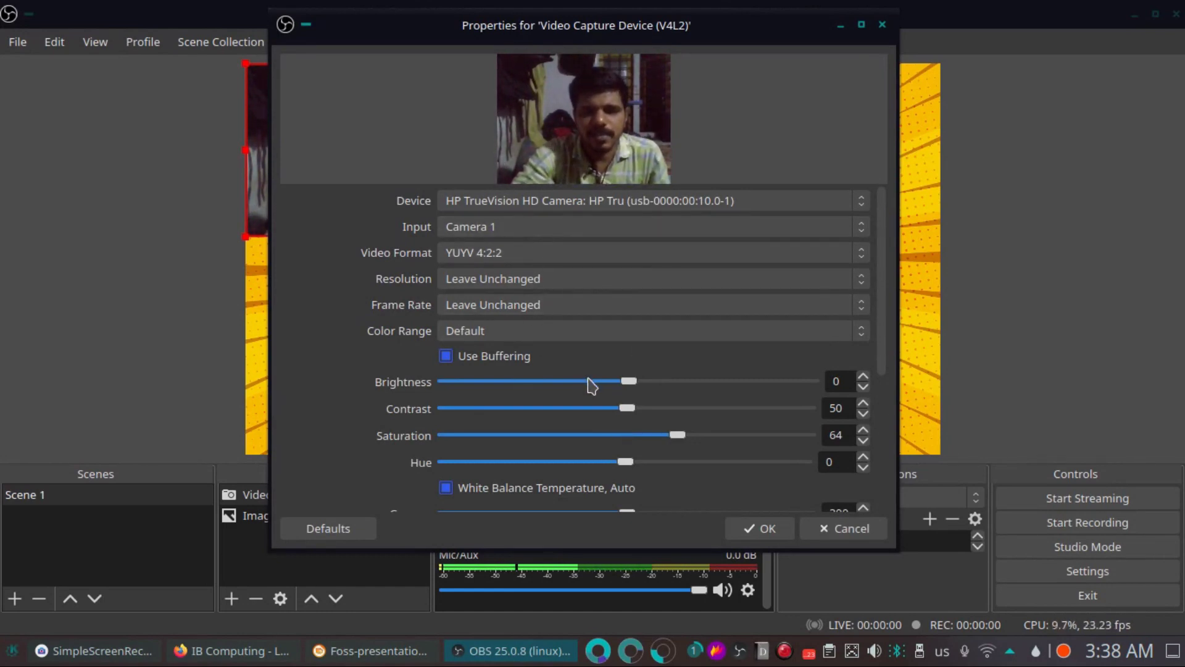
- Set the webcam brightness to 13 and contrast to 59, then apply
left_click_drag(628, 381, 670, 382)
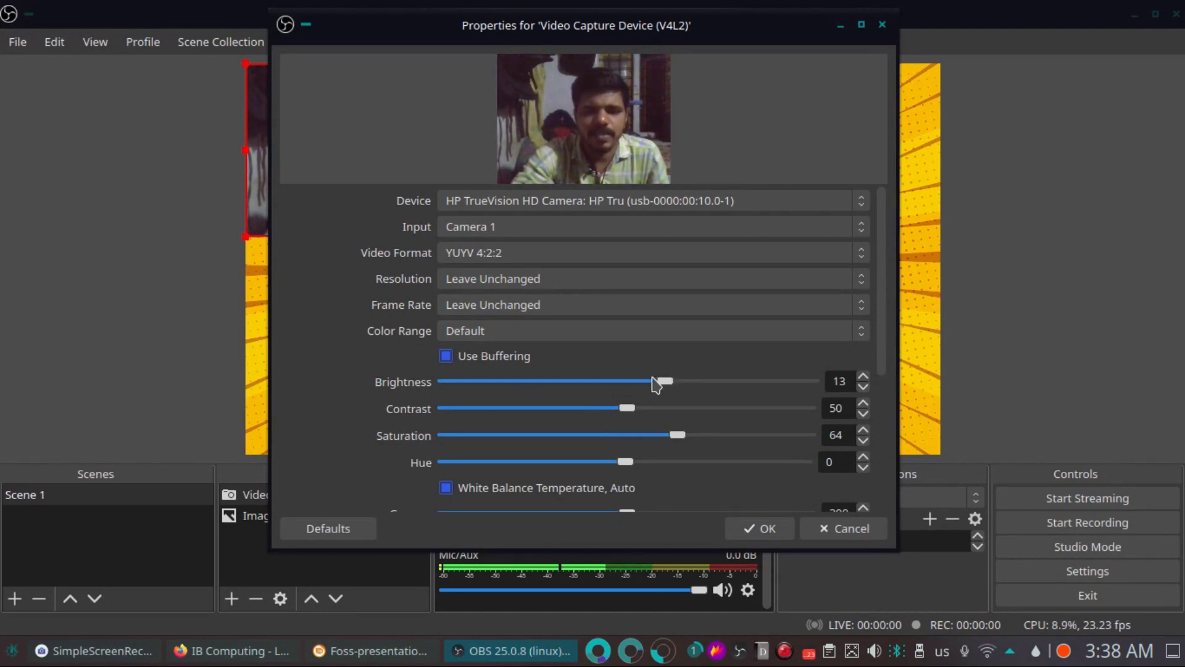
left_click_drag(636, 410, 666, 414)
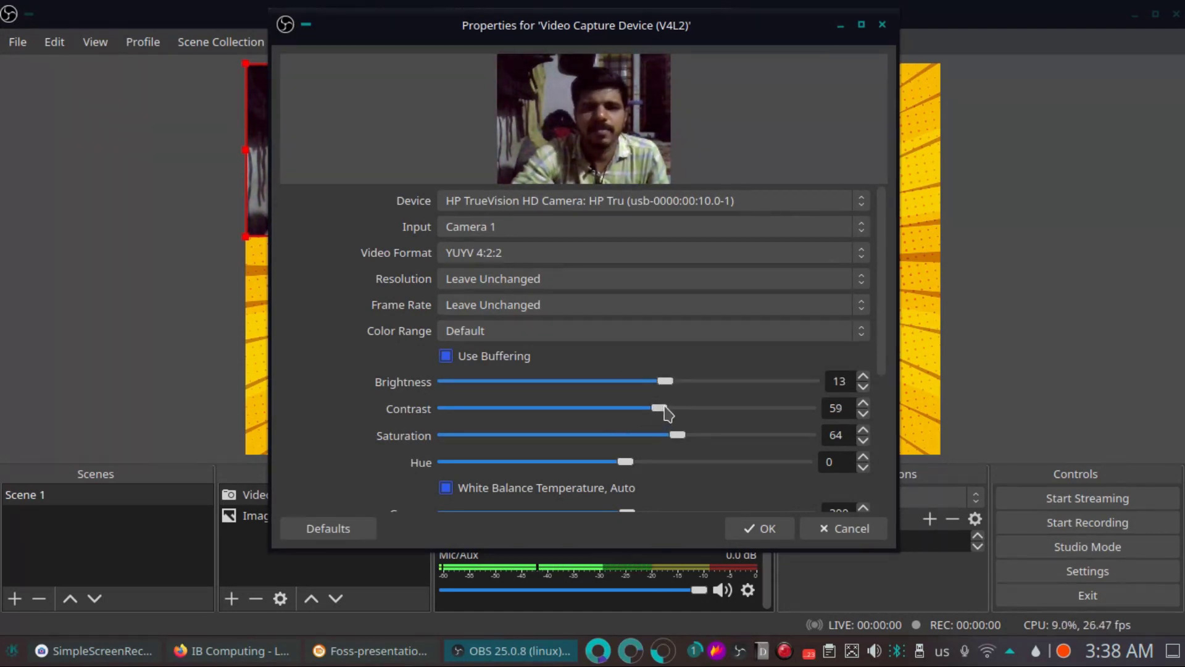
left_click(764, 529)
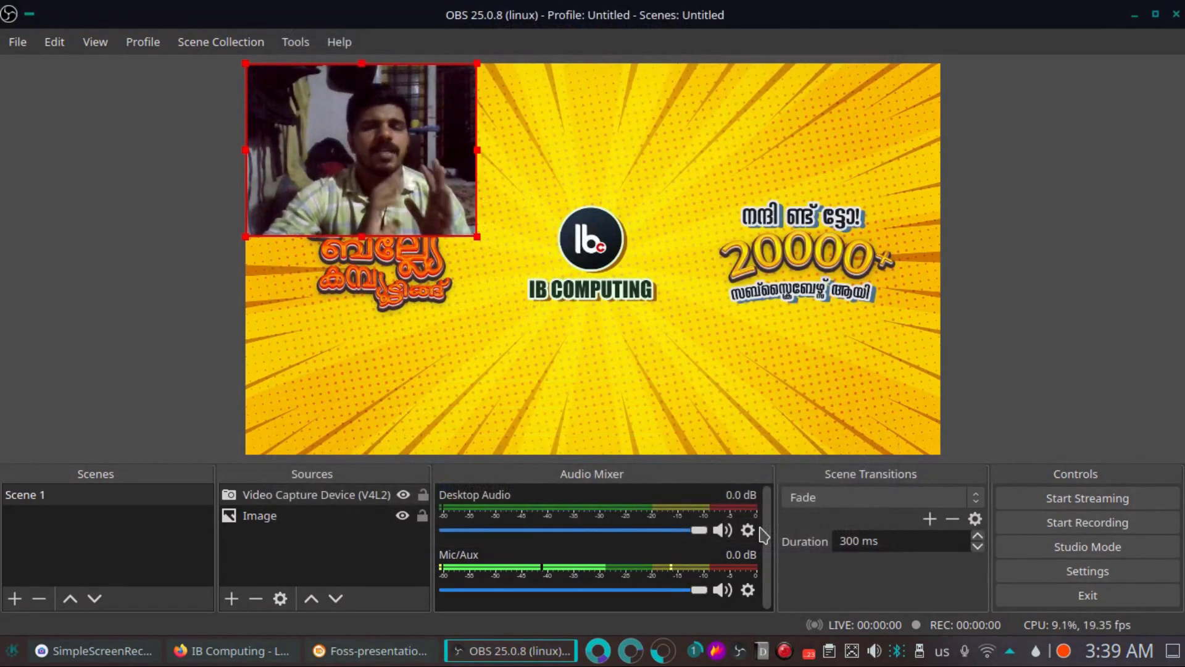
- Move the webcam to the bottom-right corner and shrink it to a small inset
left_click_drag(477, 236, 870, 407)
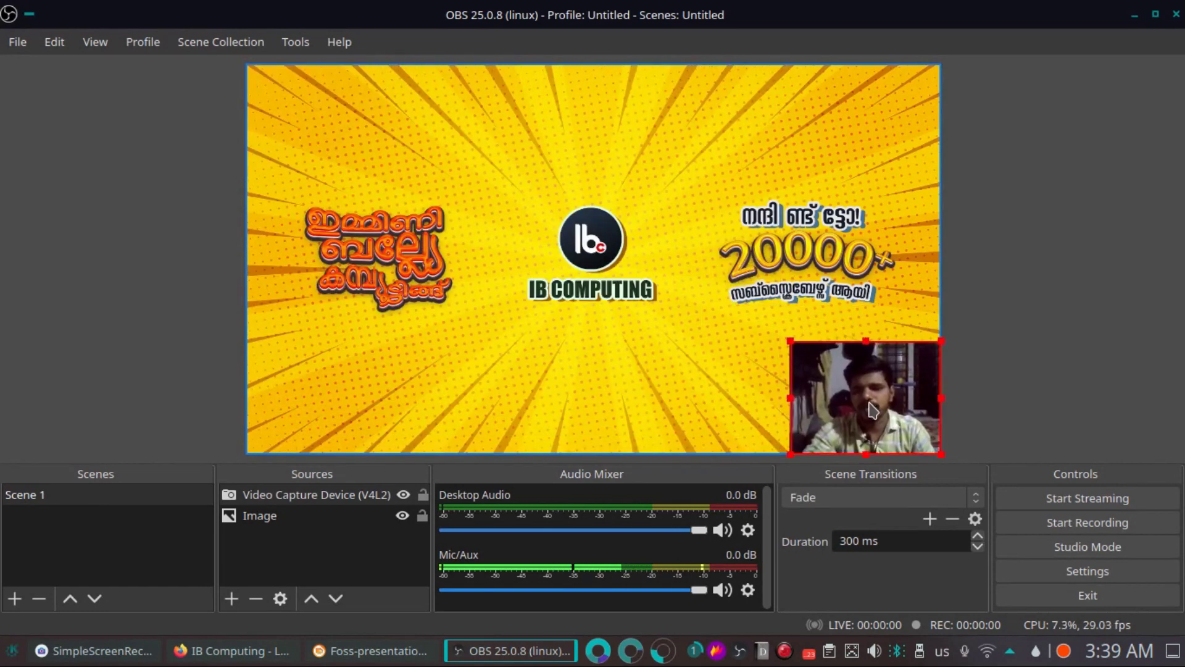
mouse_move(793, 349)
left_mouse_down()
mouse_move(747, 312)
mouse_move(801, 337)
left_mouse_up()
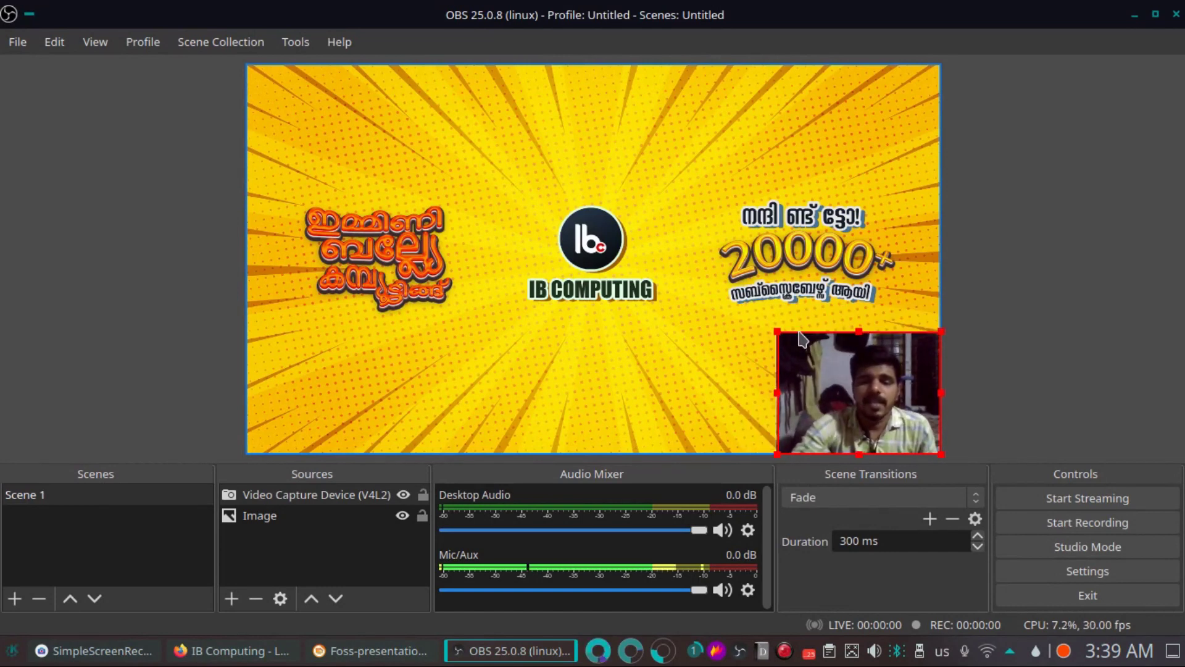
left_click_drag(779, 339, 813, 365)
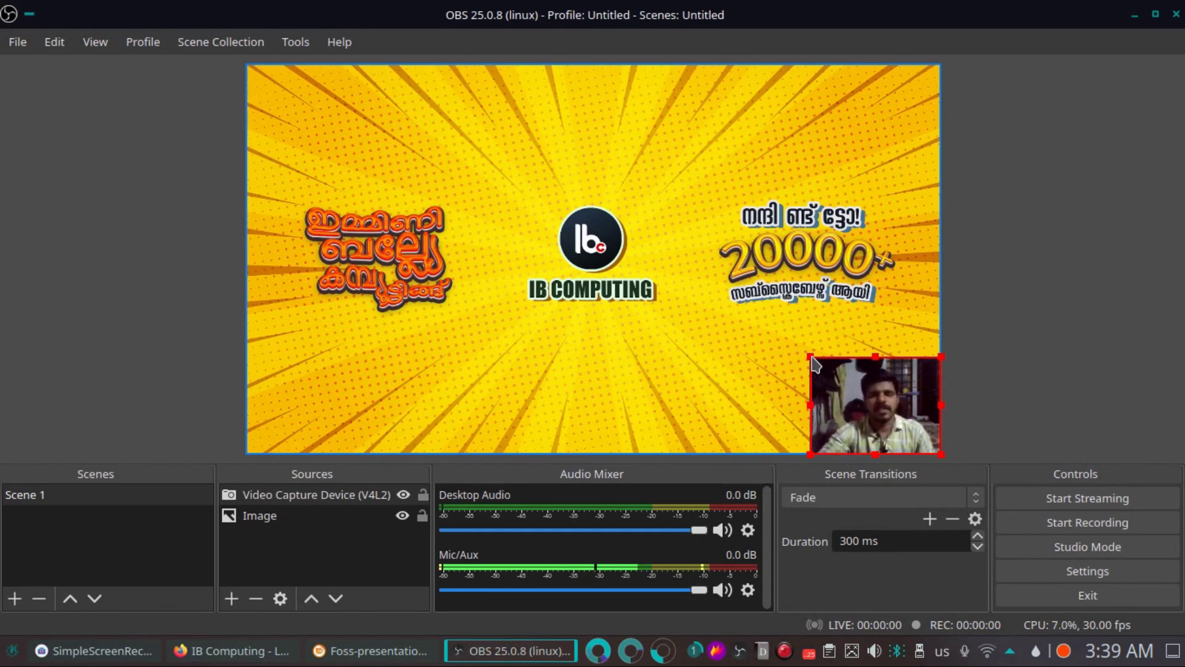
left_click(561, 313)
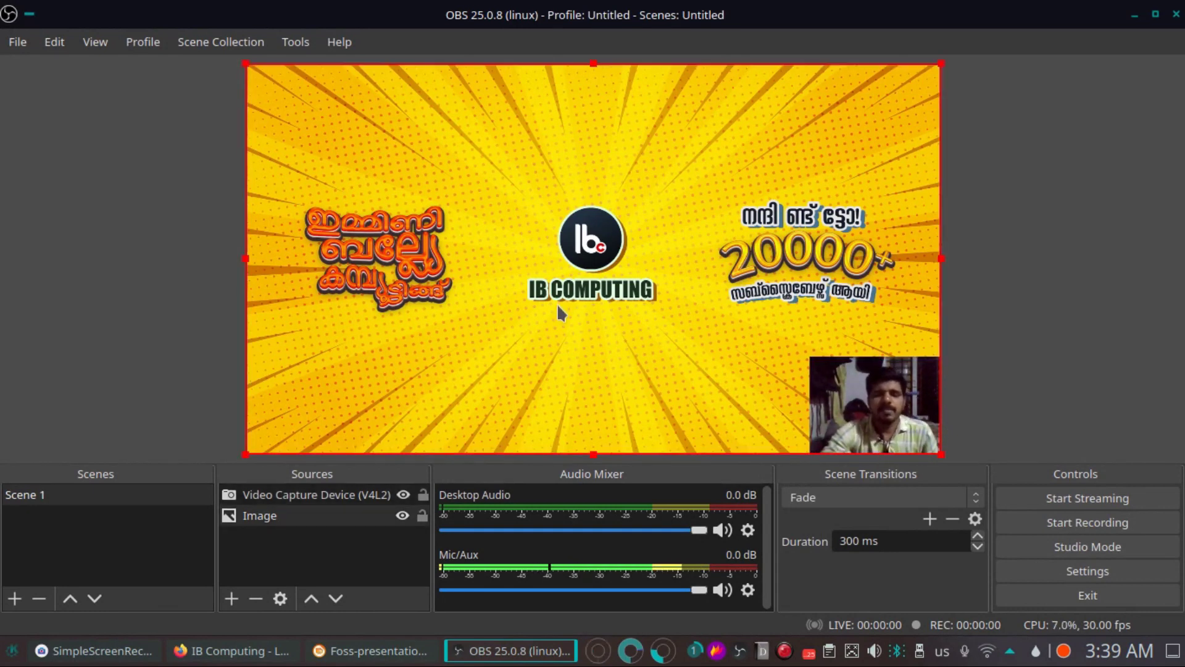
left_click(232, 598)
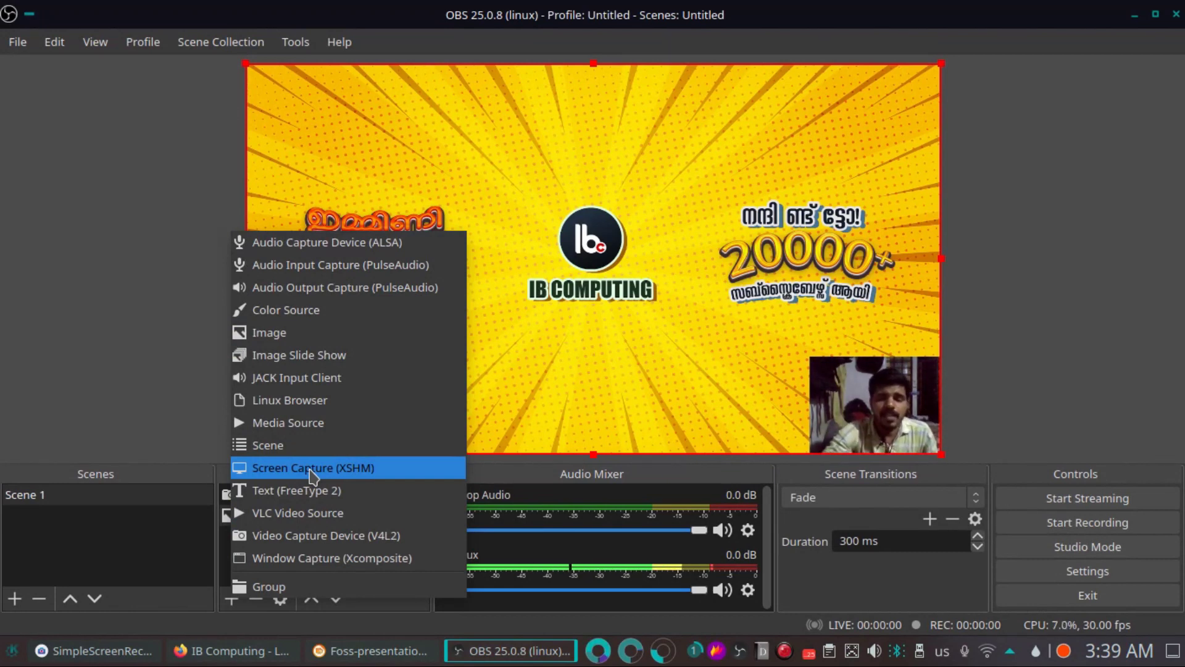
- Add a Window Capture (Xcomposite) source capturing the IB Computing Firefox window
left_click(297, 557)
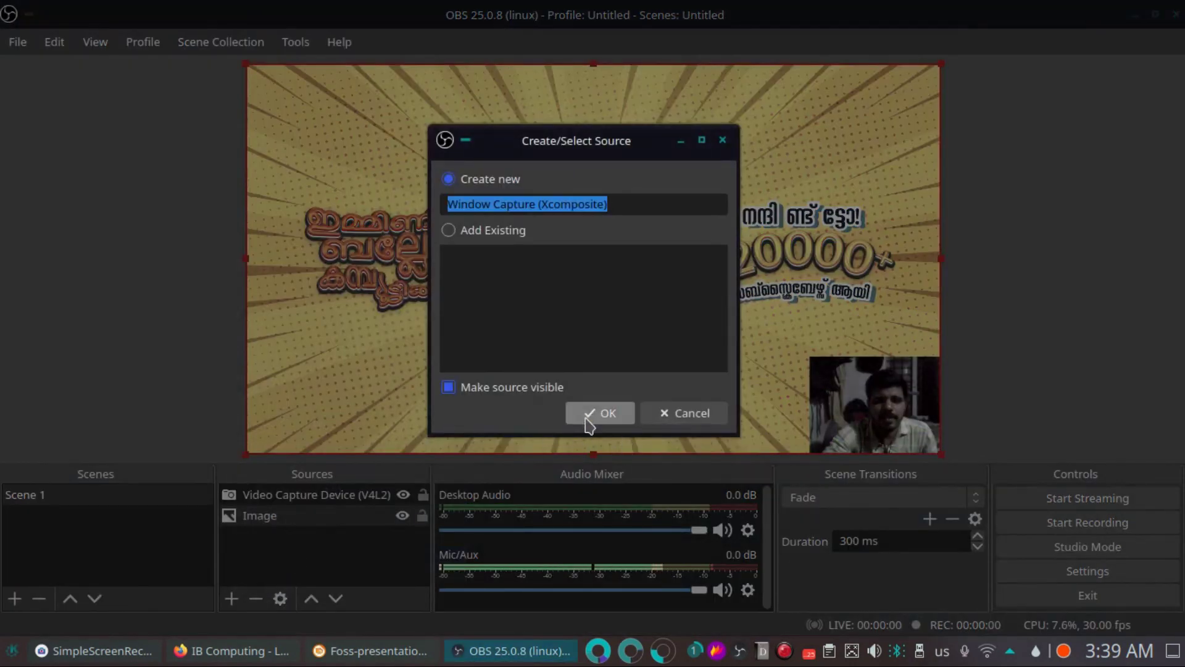
left_click(600, 413)
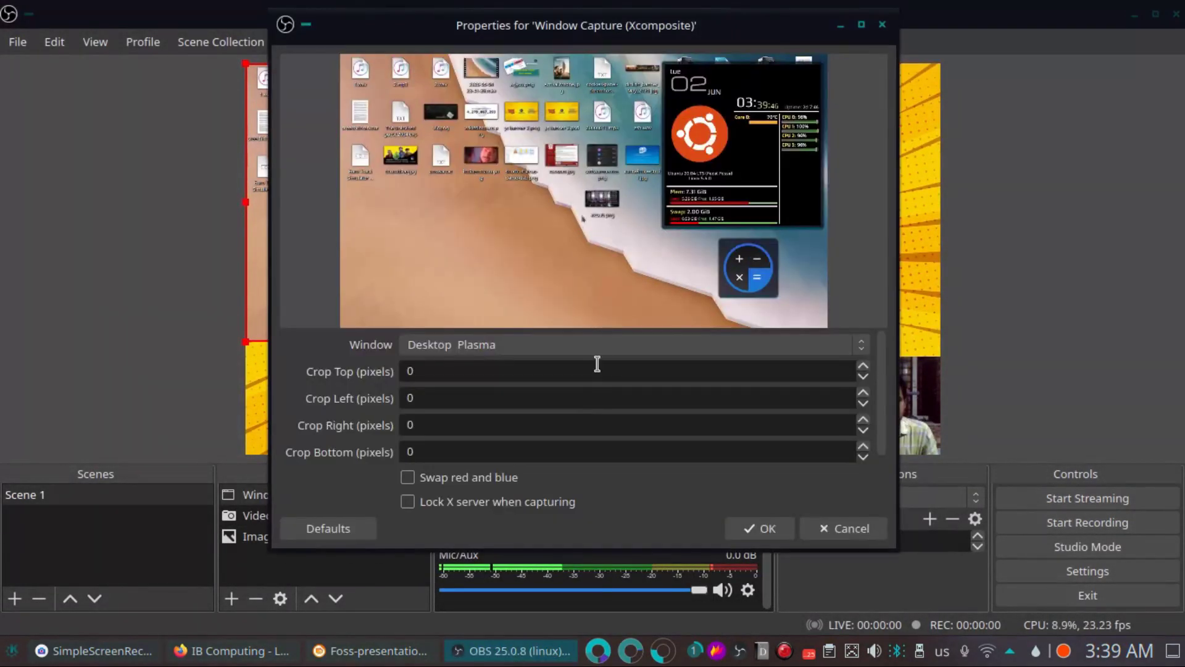
left_click(513, 350)
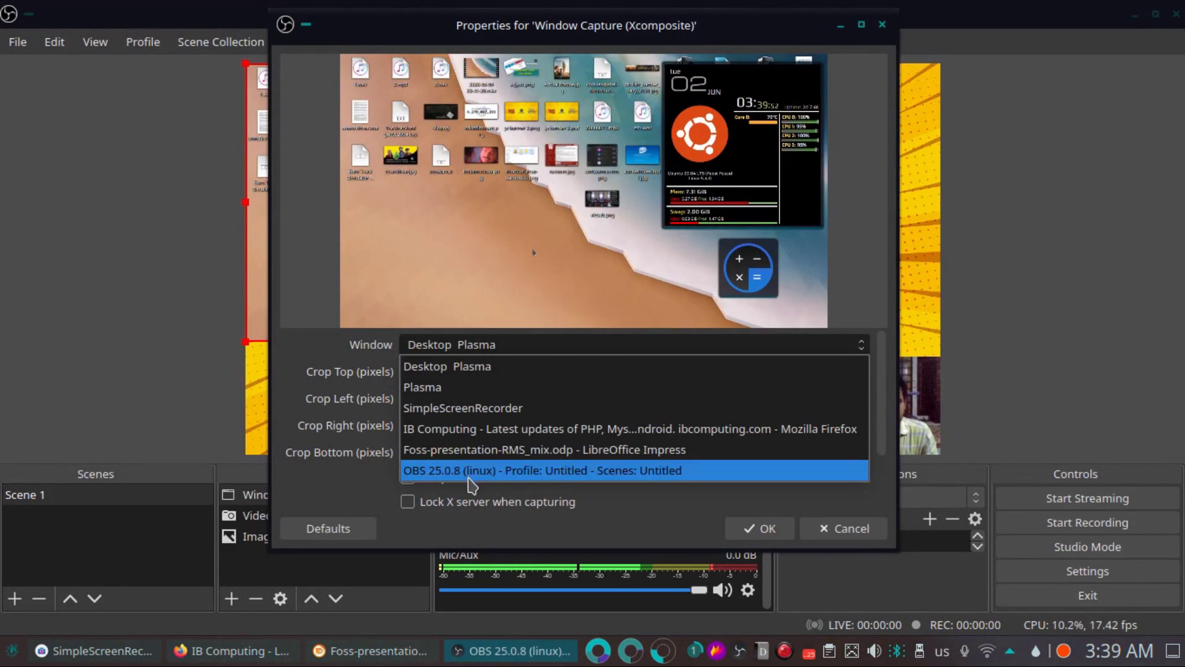
left_click(494, 430)
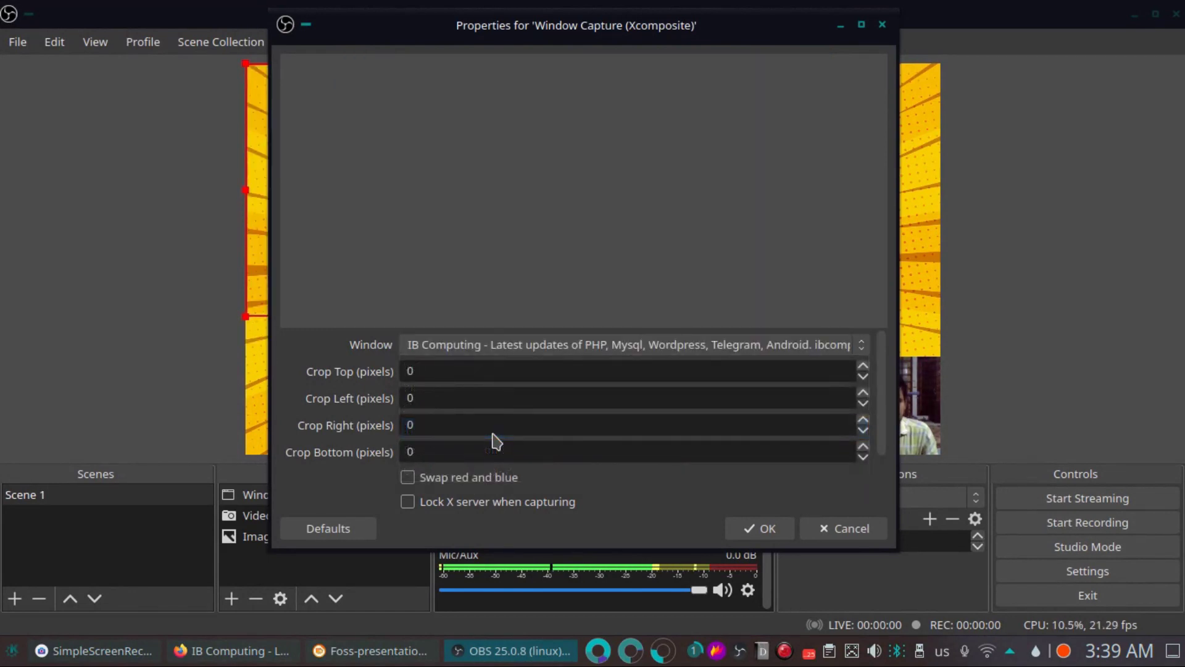
left_click(765, 529)
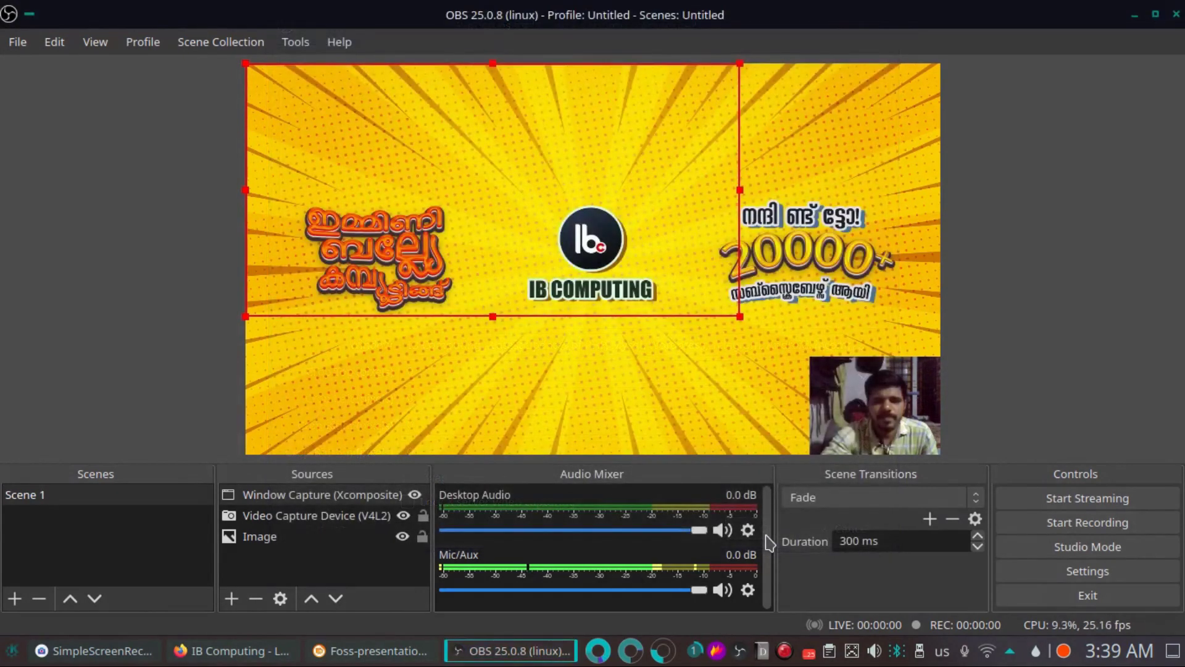
- Stretch the Firefox window capture to the banner's right edge, then select the webcam source
left_click_drag(740, 320, 827, 361)
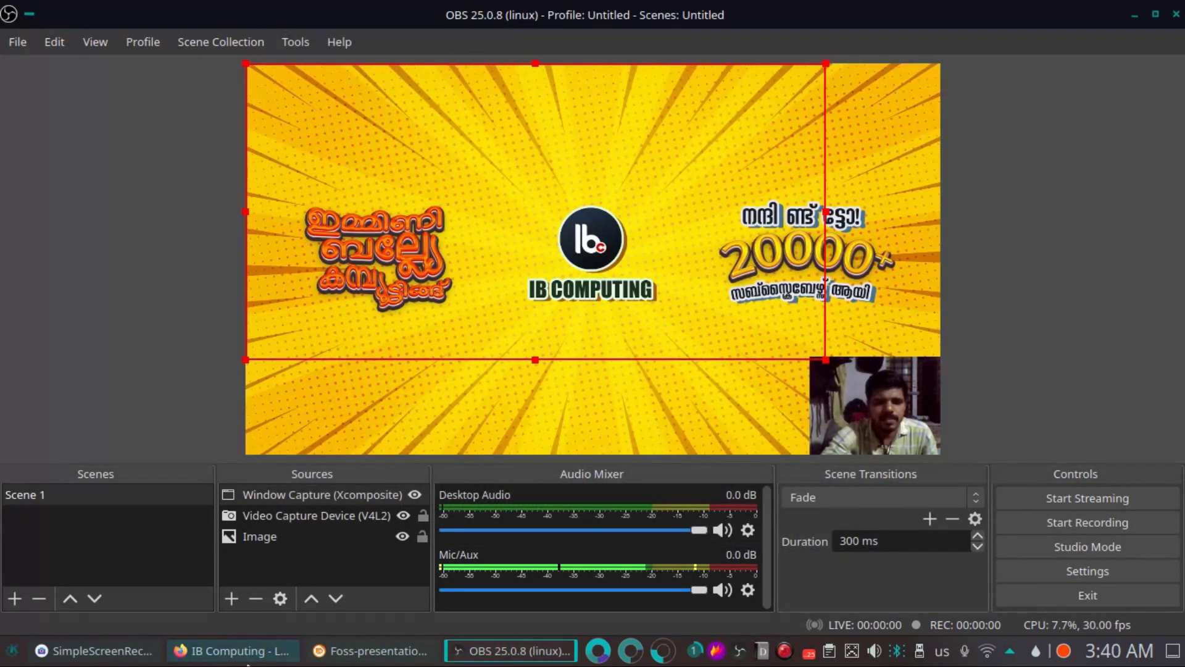
left_click(247, 654)
scroll(350, 456, "down", 10)
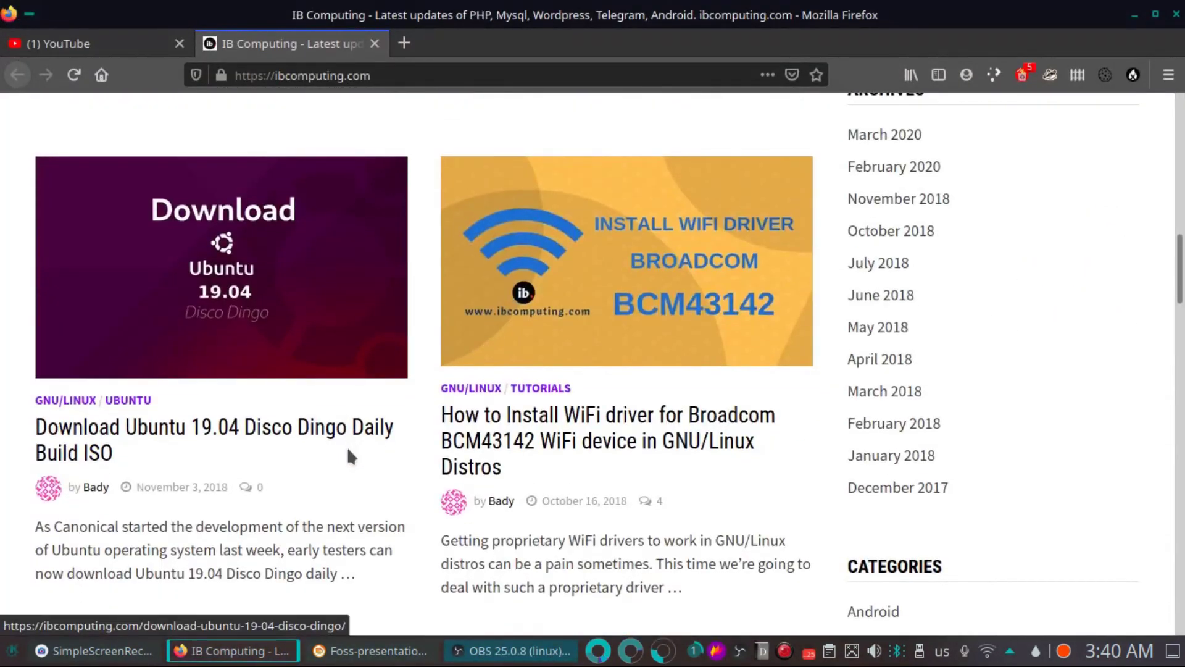
left_click(512, 651)
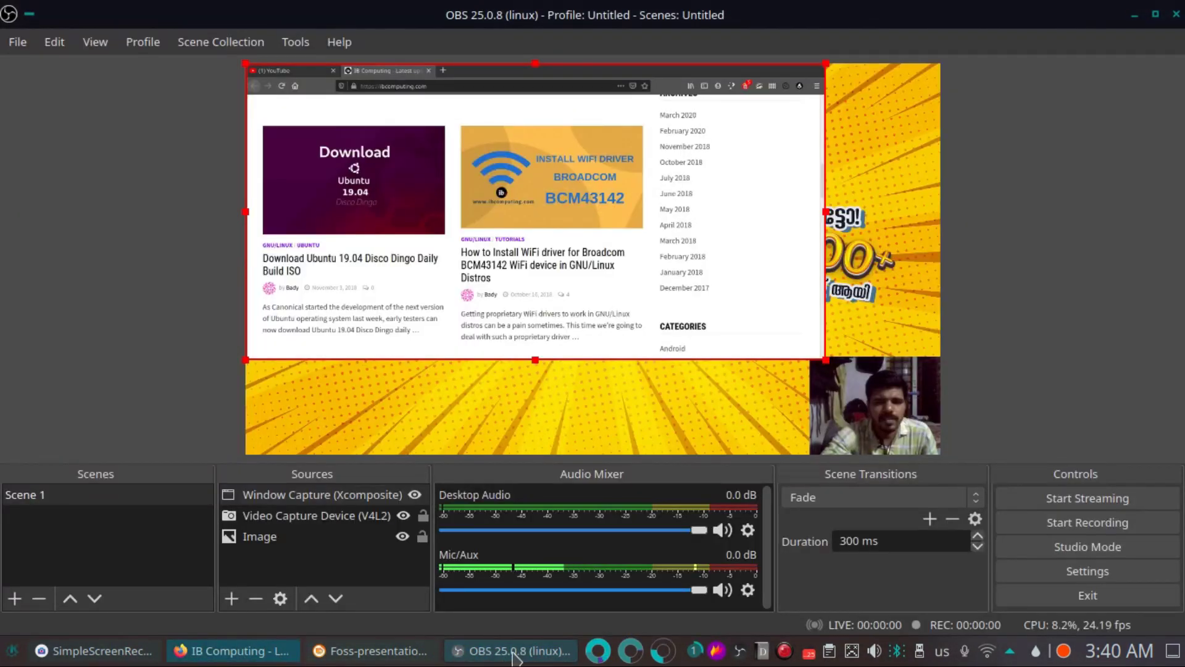
left_click_drag(827, 370, 917, 428)
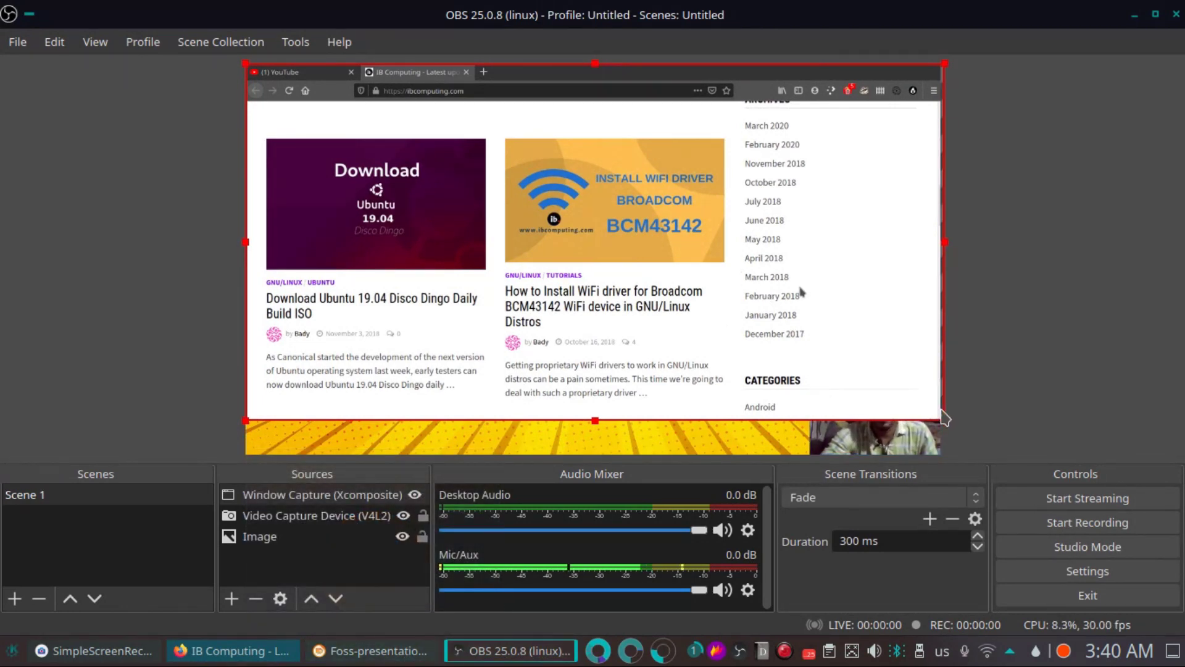
left_click(842, 432)
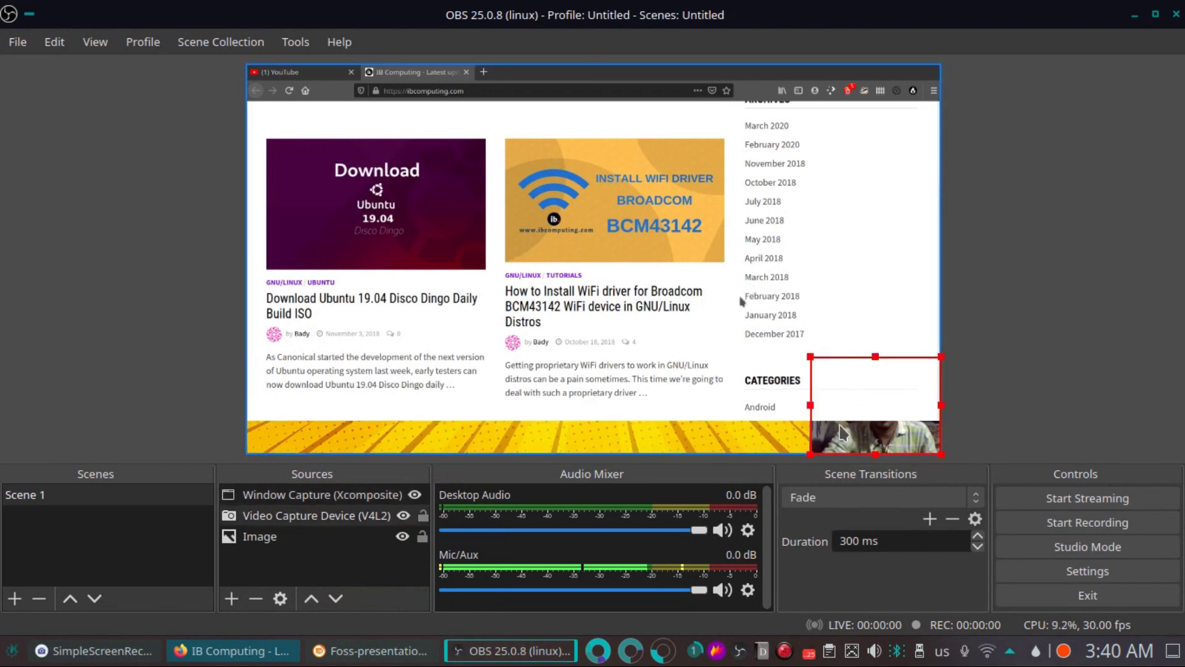
left_click(272, 515)
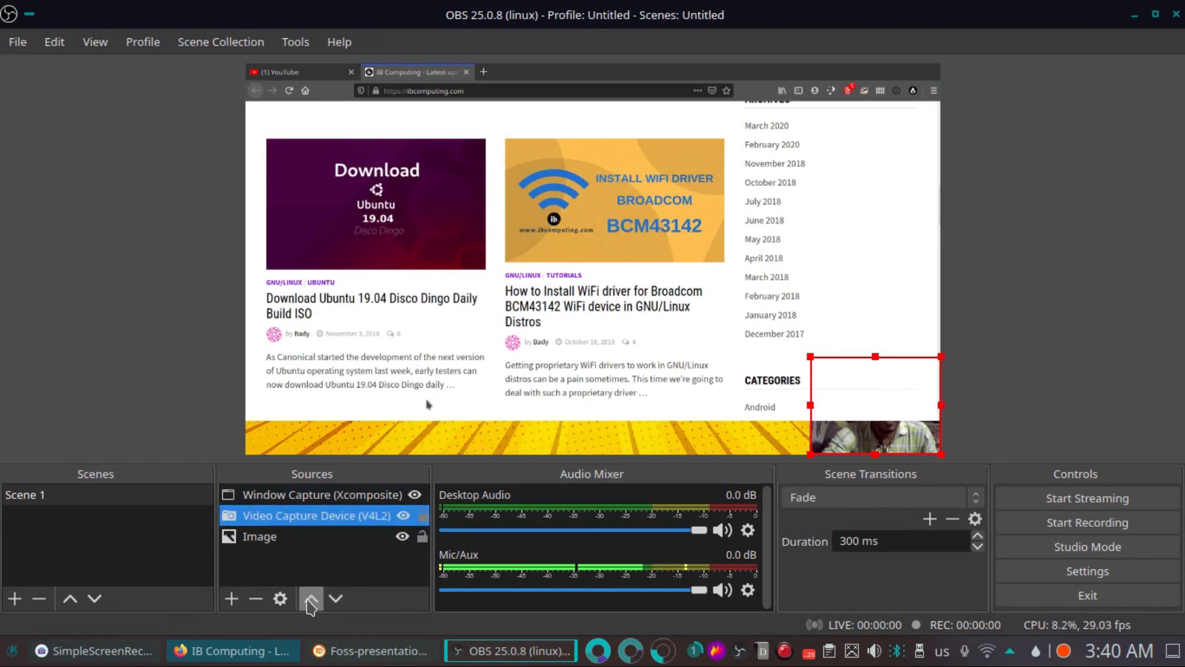